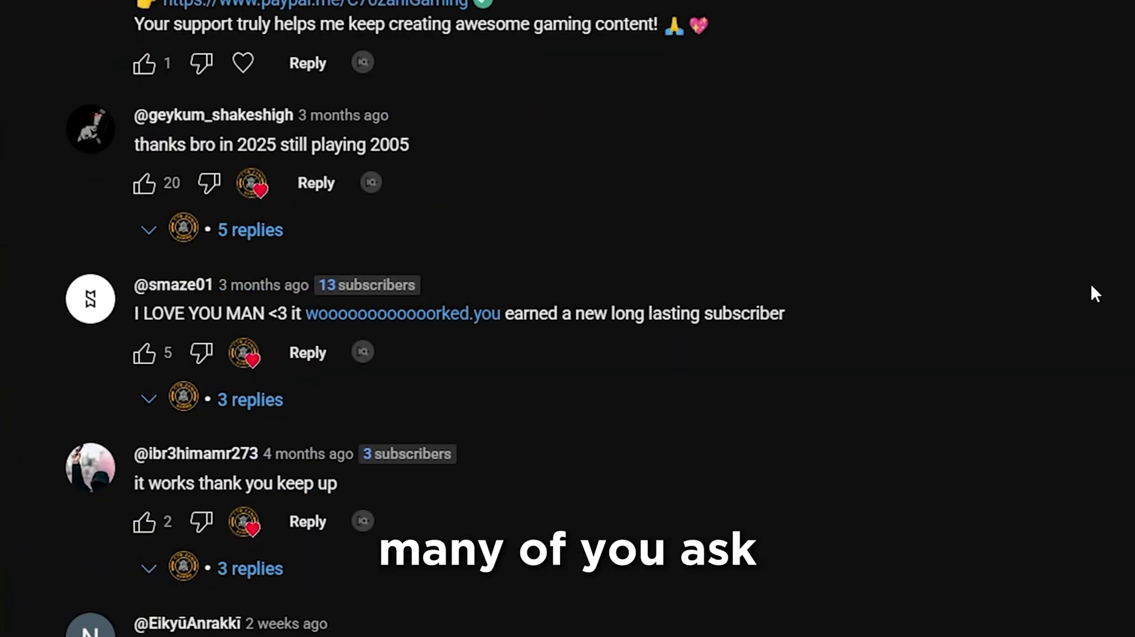
# Scroll through the NFSMW Zonda F [addon] page and highlight its full title
pyautogui.scroll(-3, 1094, 292)
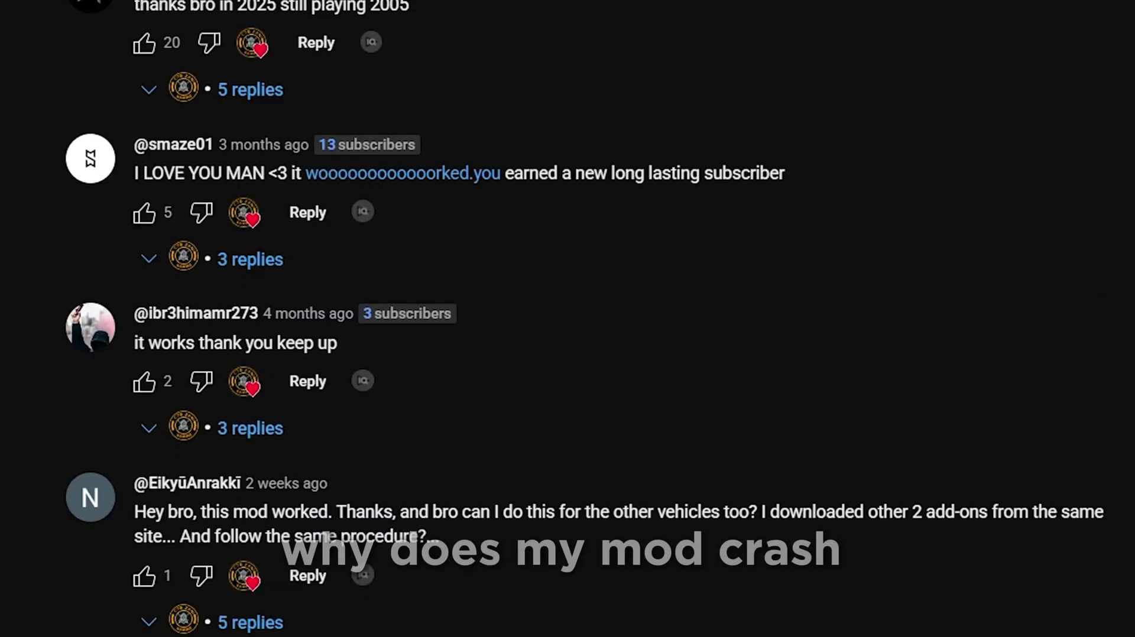
pyautogui.scroll(-10, 568, 319)
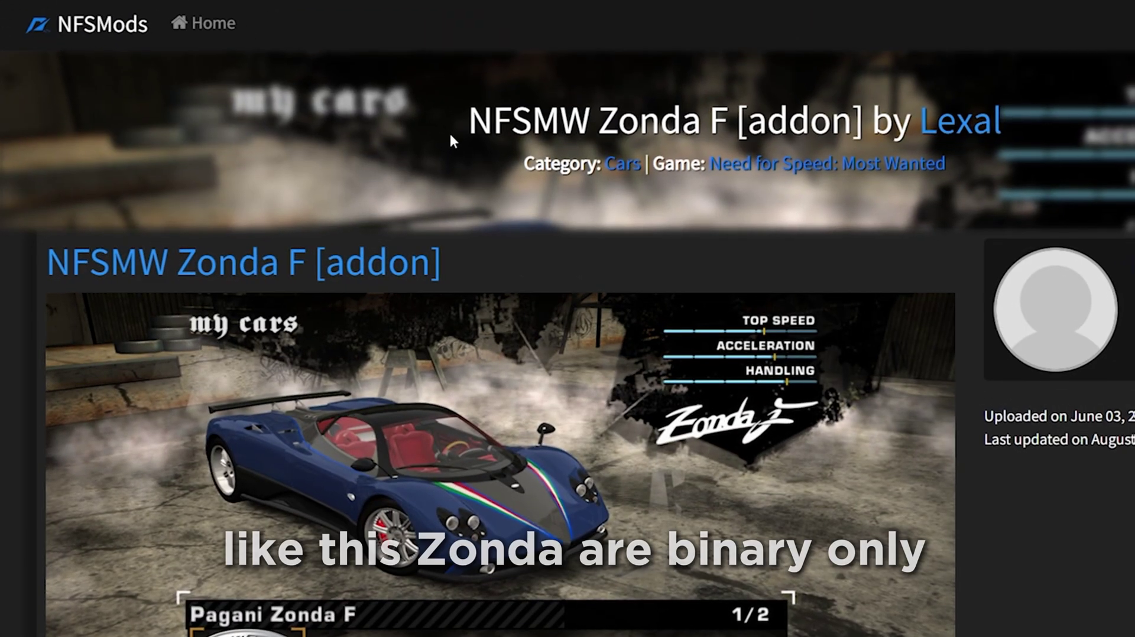
pyautogui.scroll(-2, 449, 132)
pyautogui.moveTo(444, 166); pyautogui.dragTo(204, 169)
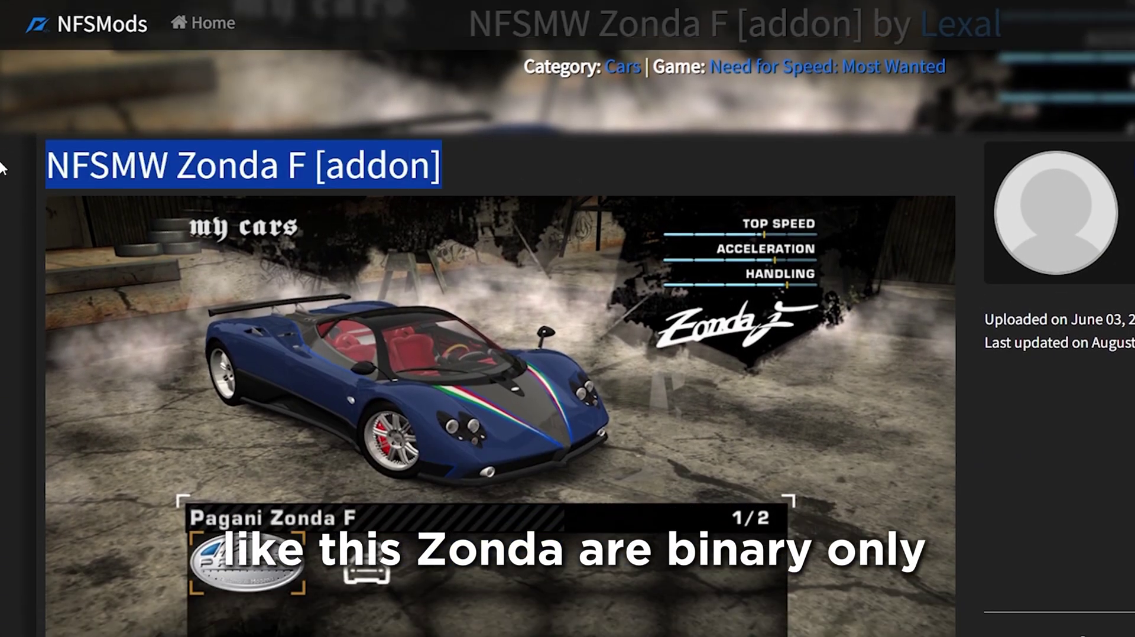
pyautogui.click(513, 177)
pyautogui.scroll(-2, 581, 265)
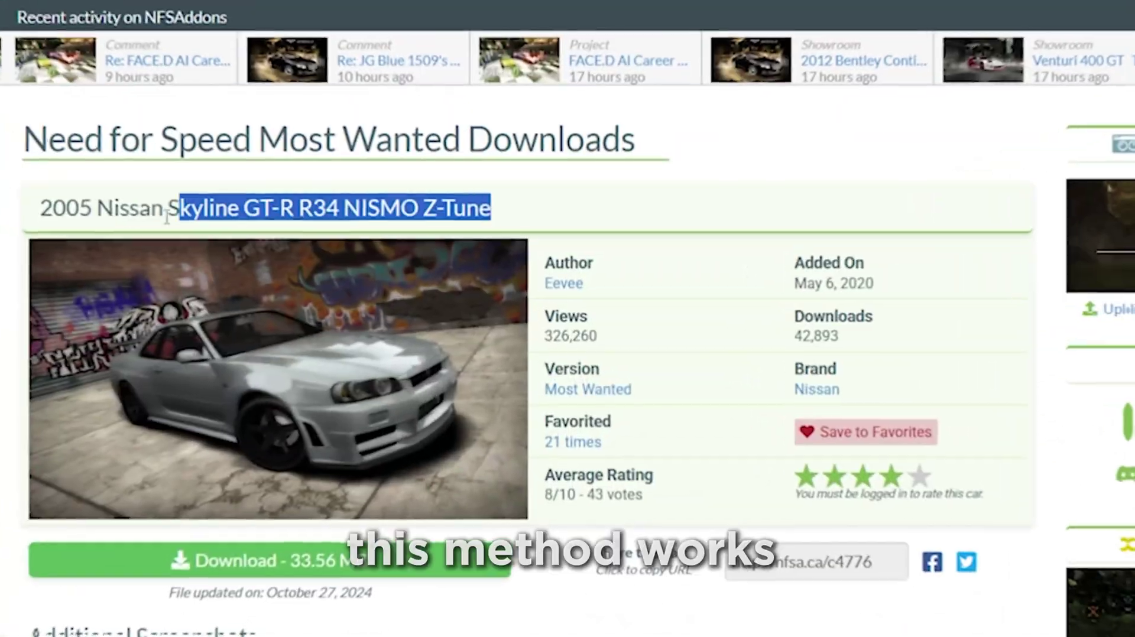
pyautogui.moveTo(168, 217); pyautogui.dragTo(38, 226)
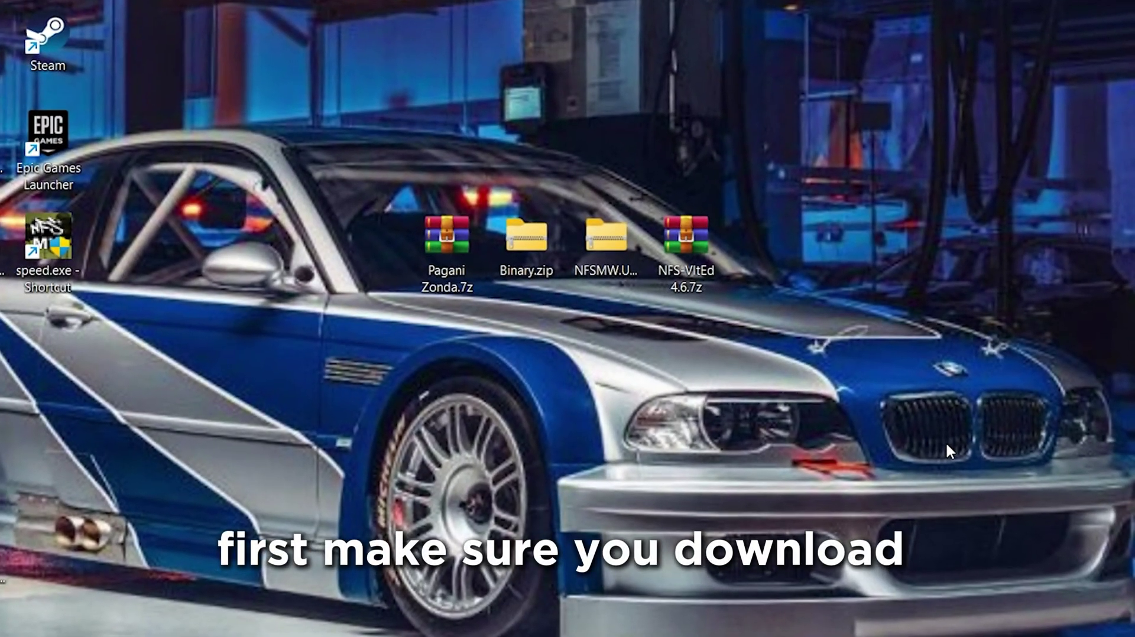
# Marquee-select the four desktop archives, then highlight the Zonda F addon title
pyautogui.moveTo(339, 146); pyautogui.dragTo(833, 370)
pyautogui.click(864, 360)
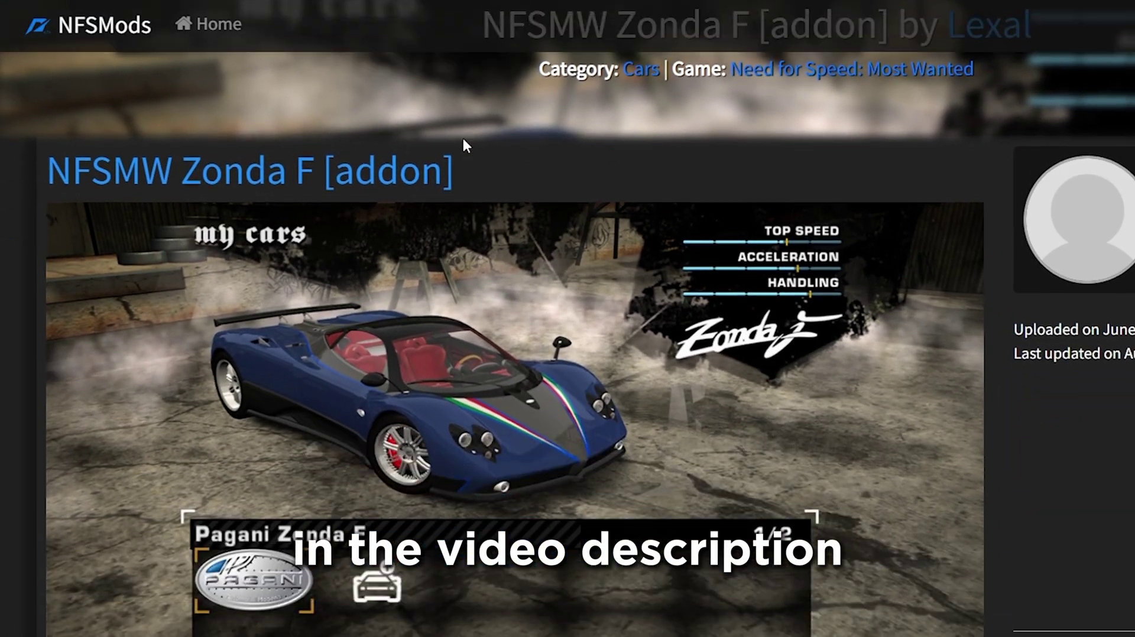
pyautogui.moveTo(454, 171); pyautogui.dragTo(24, 171)
pyautogui.click(588, 172)
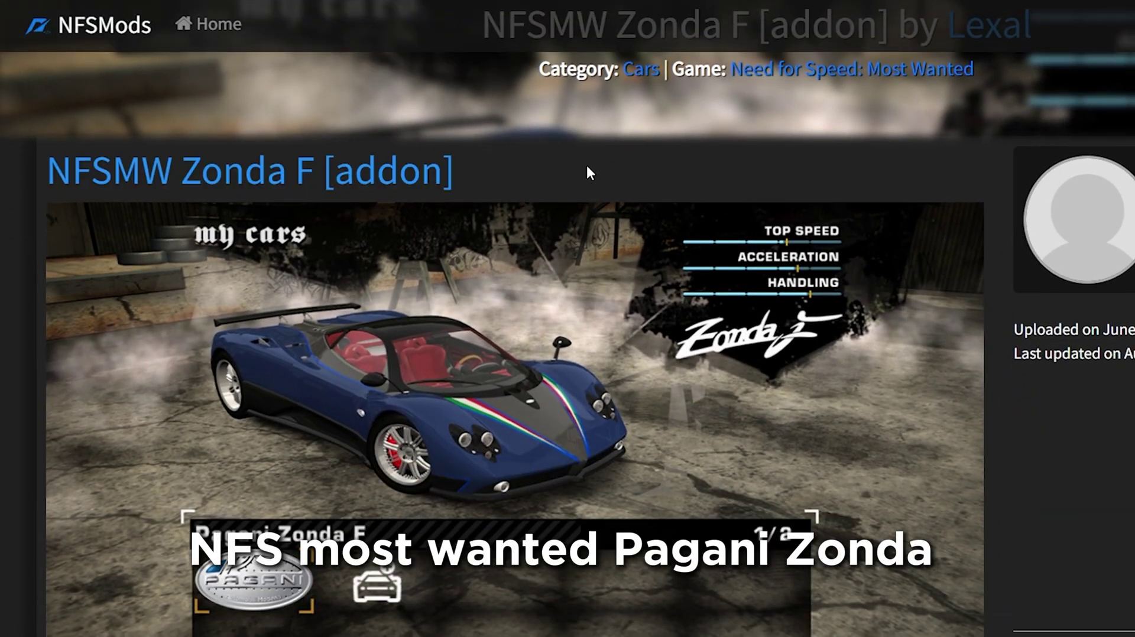
# Scroll to the NFSMW Unlimiter title, highlight it, and reselect the four desktop archives
pyautogui.scroll(-2, 598, 275)
pyautogui.scroll(-2, 808, 272)
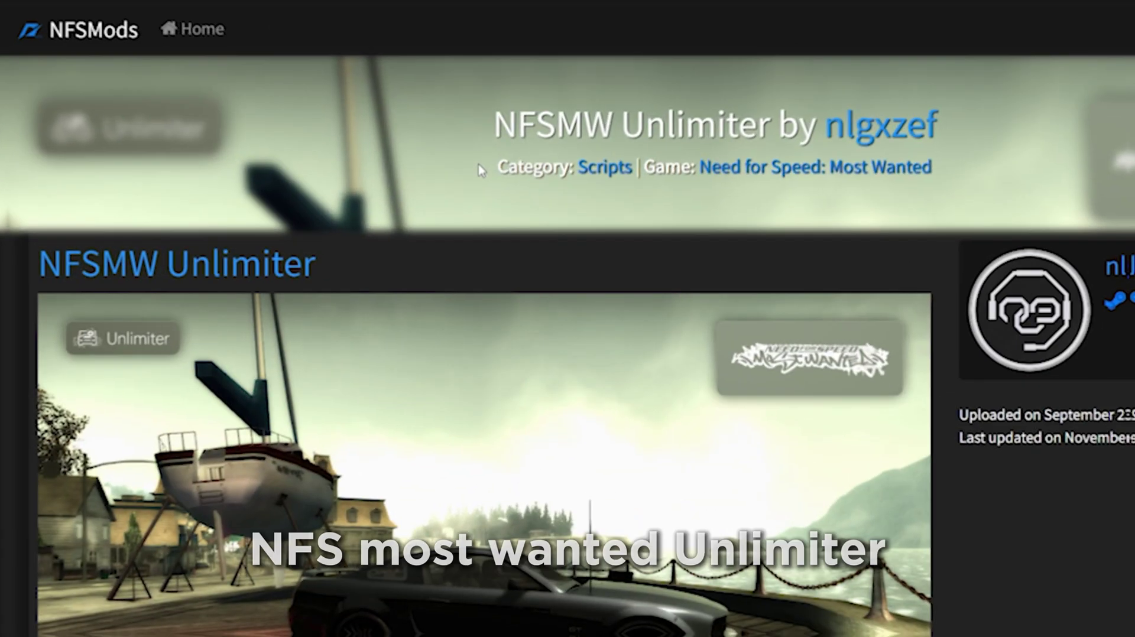
pyautogui.scroll(-2, 477, 158)
pyautogui.moveTo(52, 174); pyautogui.dragTo(26, 173)
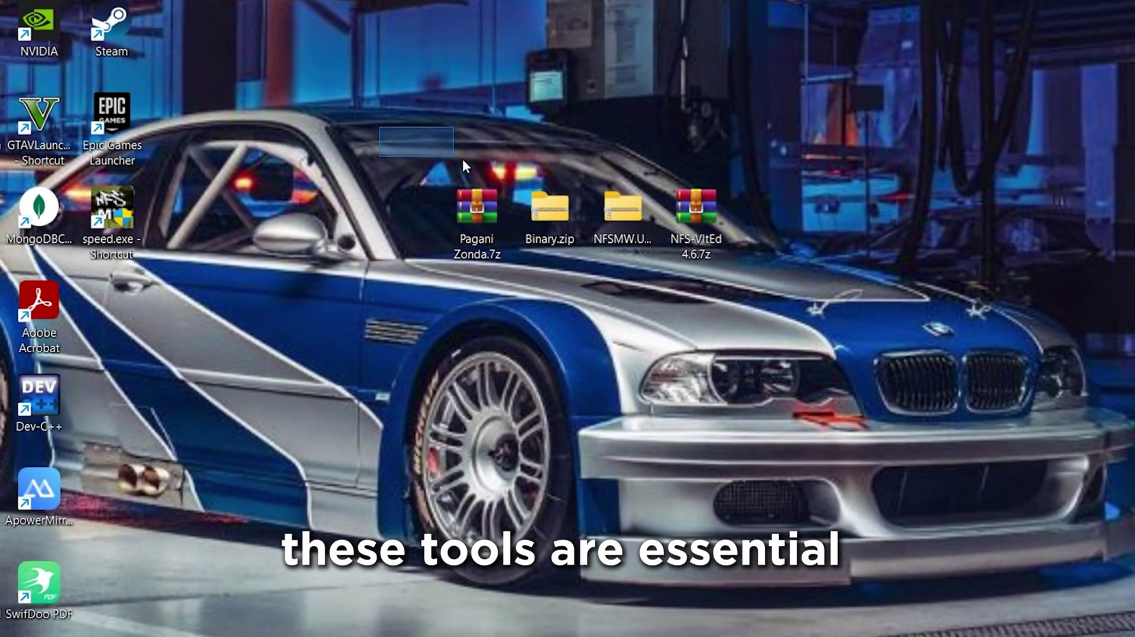
pyautogui.moveTo(379, 127); pyautogui.dragTo(829, 329)
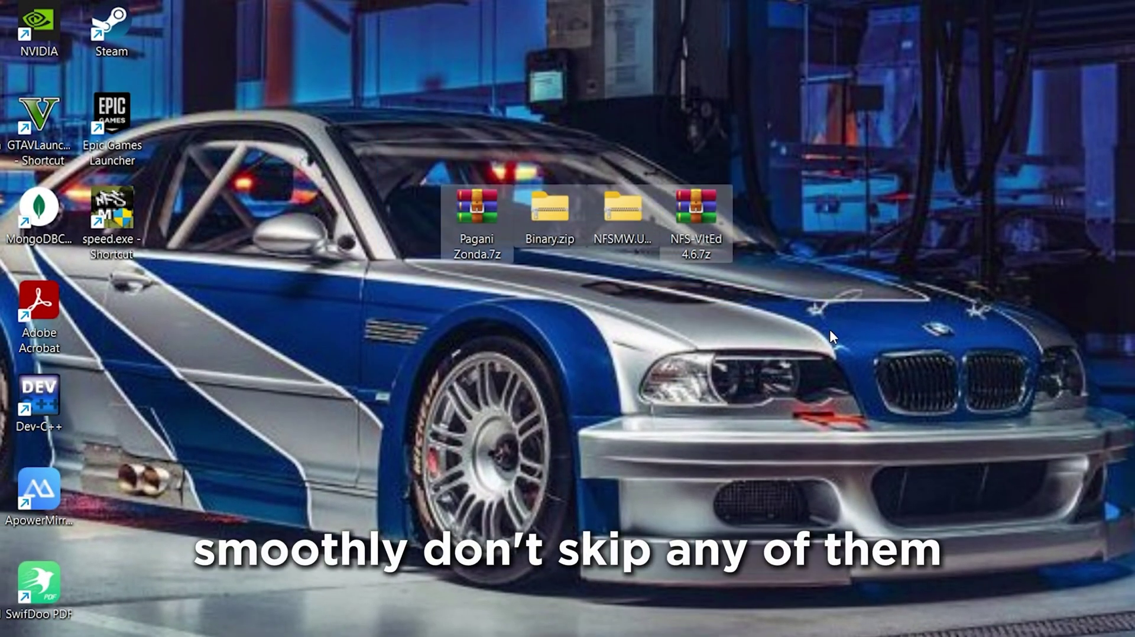
# Extract Pagani Zonda.7z into its own folder with WinRAR
pyautogui.click(860, 320)
pyautogui.rightClick(465, 212)
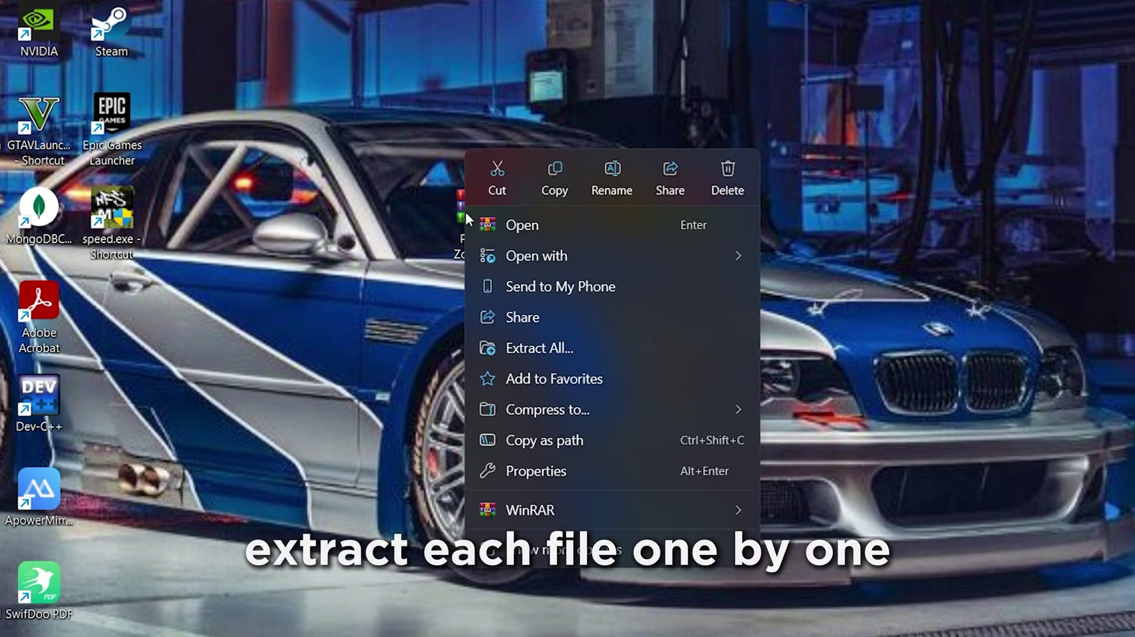
pyautogui.click(832, 569)
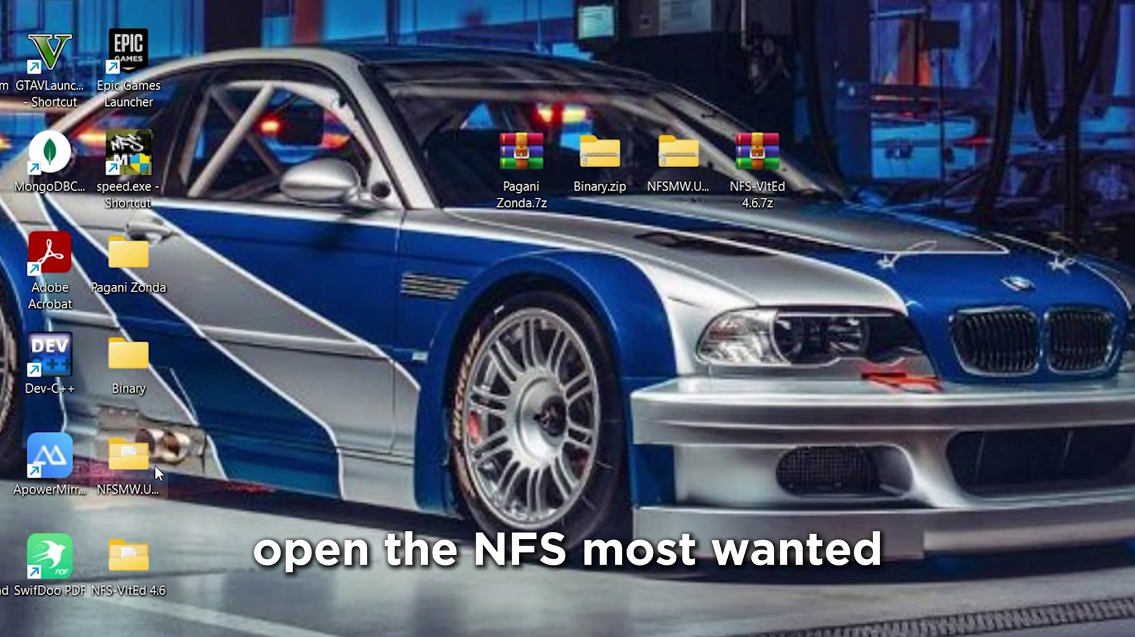
# Copy the scripts folder and dinput8.dll from the Unlimiter's Binary subfolder
pyautogui.doubleClick(126, 470)
pyautogui.doubleClick(215, 104)
pyautogui.click(129, 235)
pyautogui.keyDown('ctrl'); pyautogui.click(154, 402); pyautogui.keyUp('ctrl')
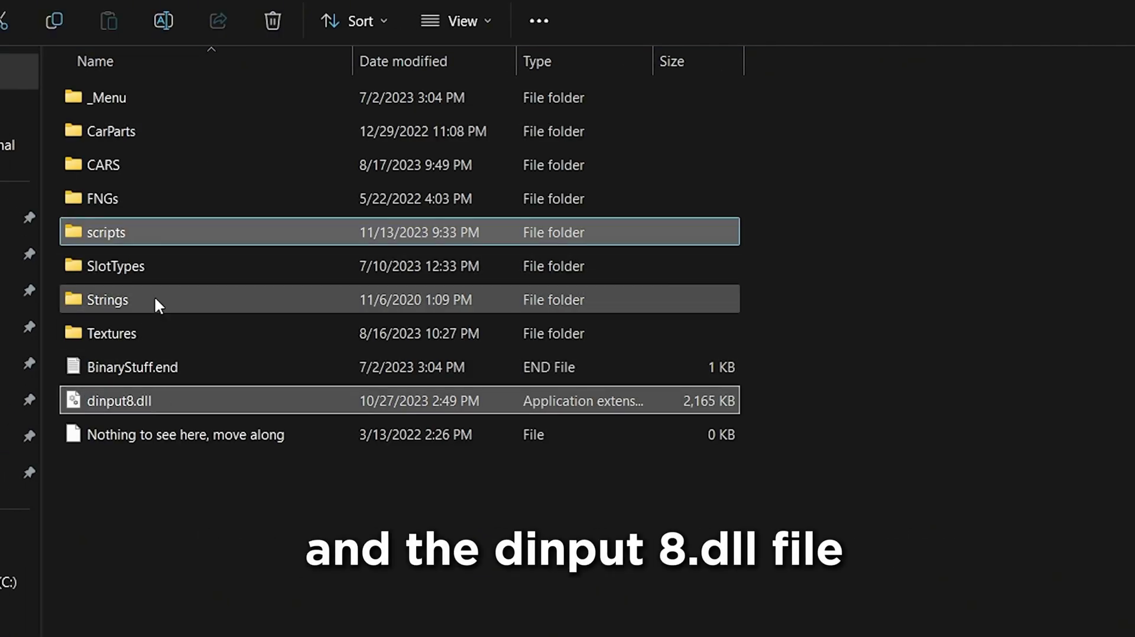
pyautogui.rightClick(151, 225)
pyautogui.click(256, 259)
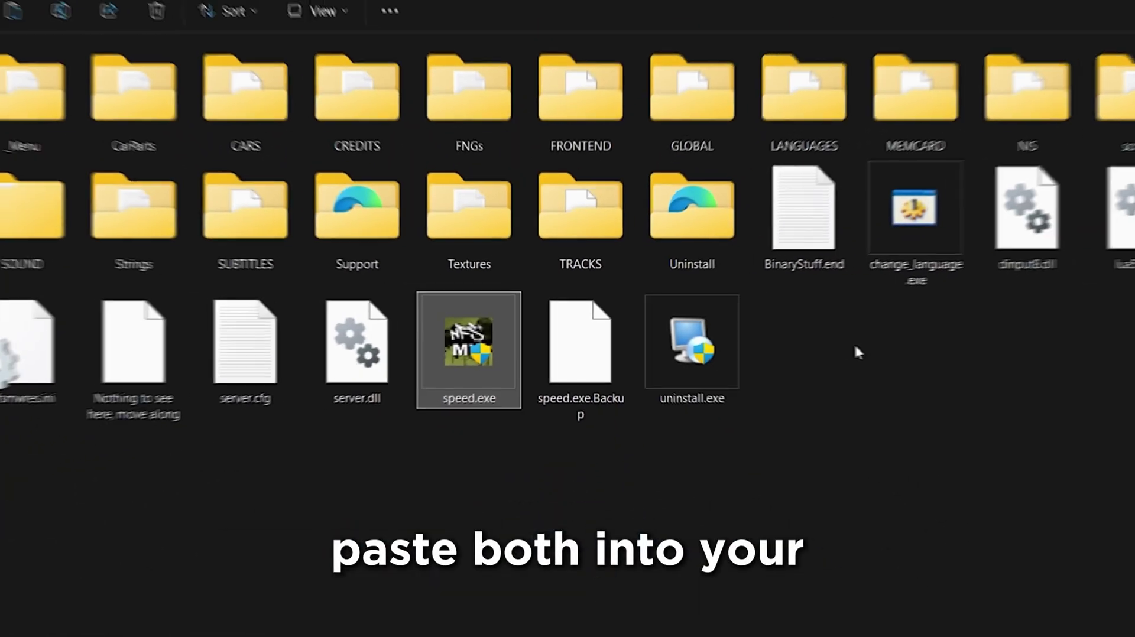
# Paste them into the NFS Most Wanted game folder, replacing existing files
pyautogui.rightClick(853, 382)
pyautogui.click(795, 378)
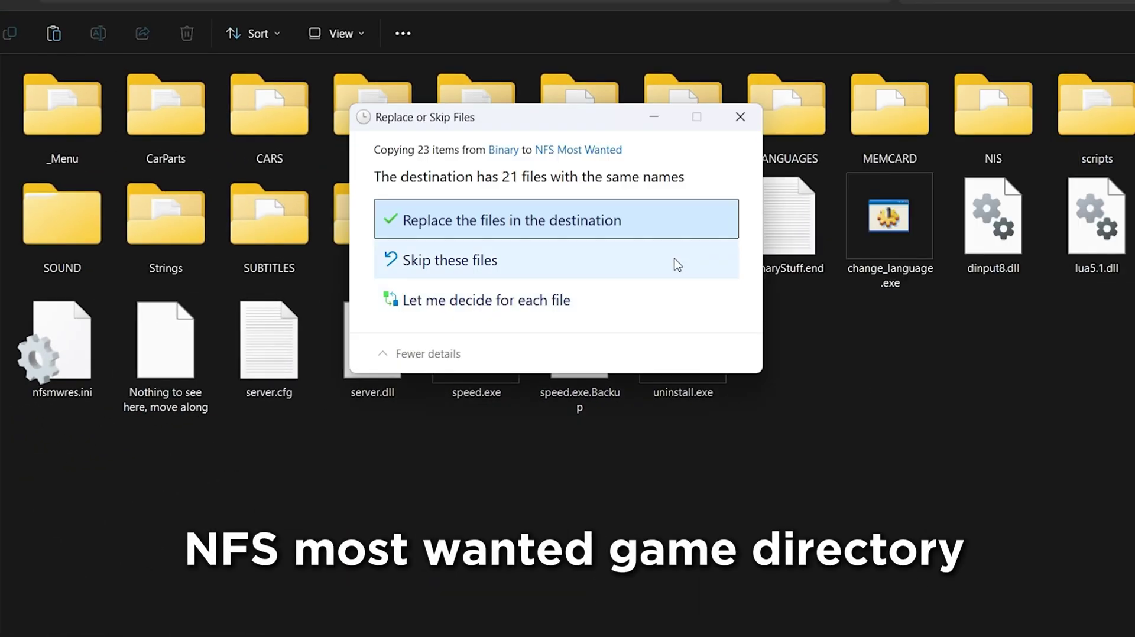
pyautogui.click(628, 227)
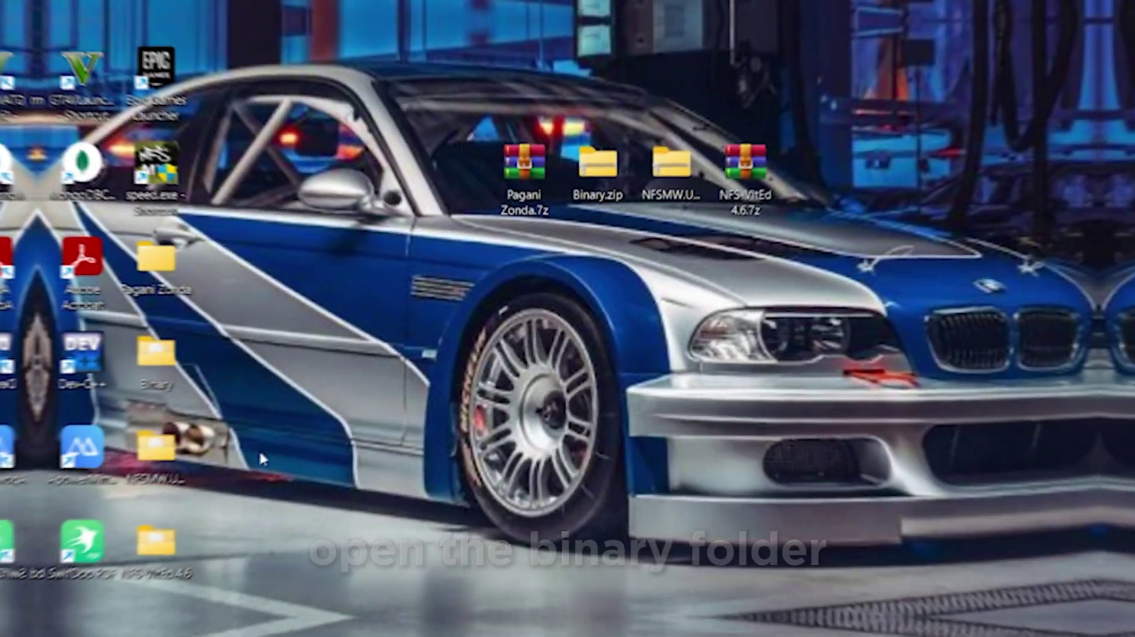
# Run Binary as administrator in User Mode
pyautogui.doubleClick(129, 363)
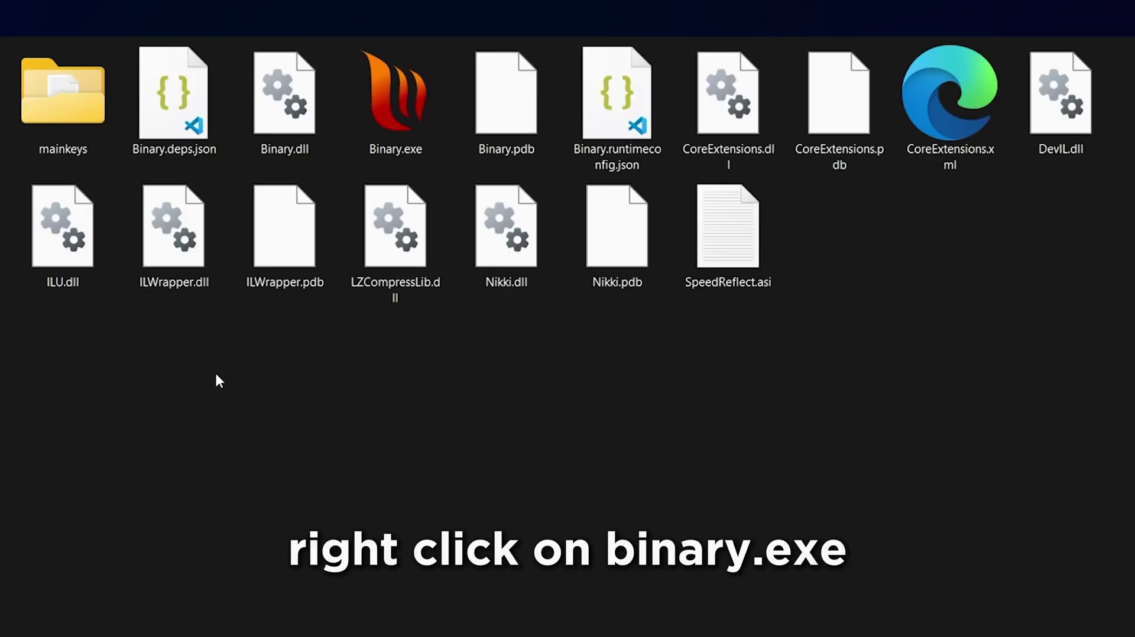
pyautogui.rightClick(384, 112)
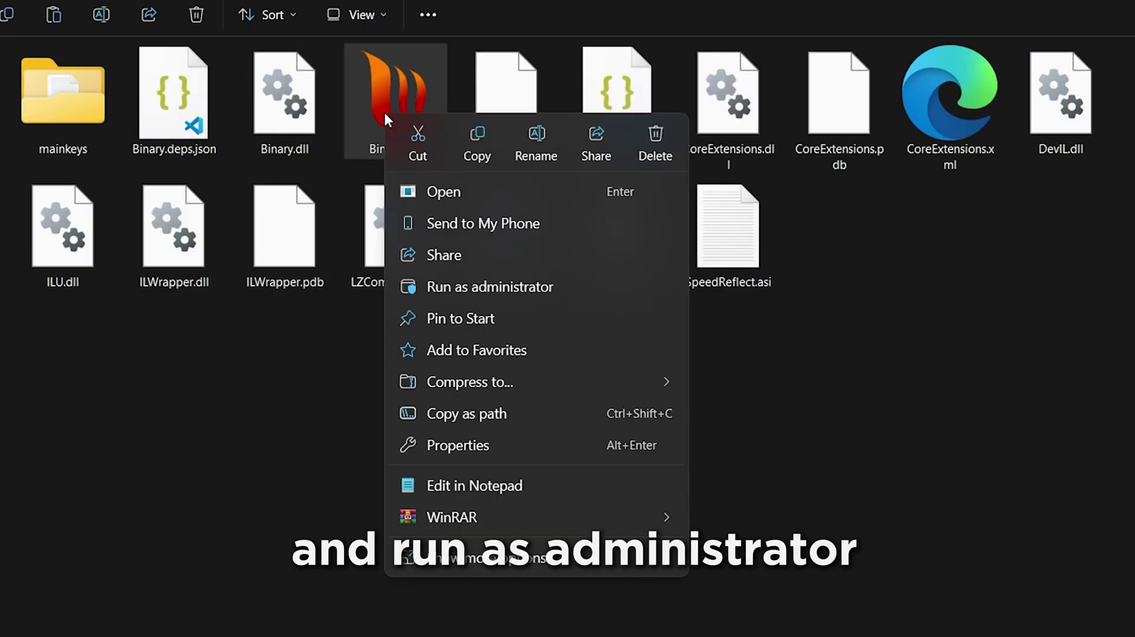
pyautogui.click(542, 288)
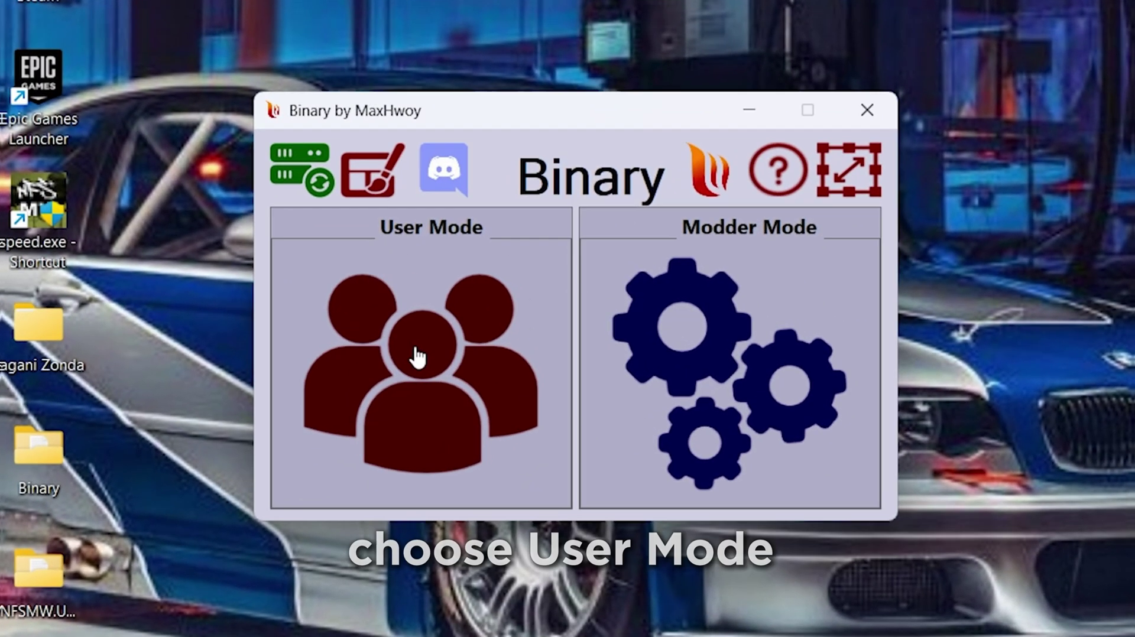
pyautogui.click(418, 357)
# Choose Desktop\Pagani Zonda\ZONDAF_ADDON\main\binary_setup.end as the script
pyautogui.scroll(3, 306, 266)
pyautogui.click(269, 387)
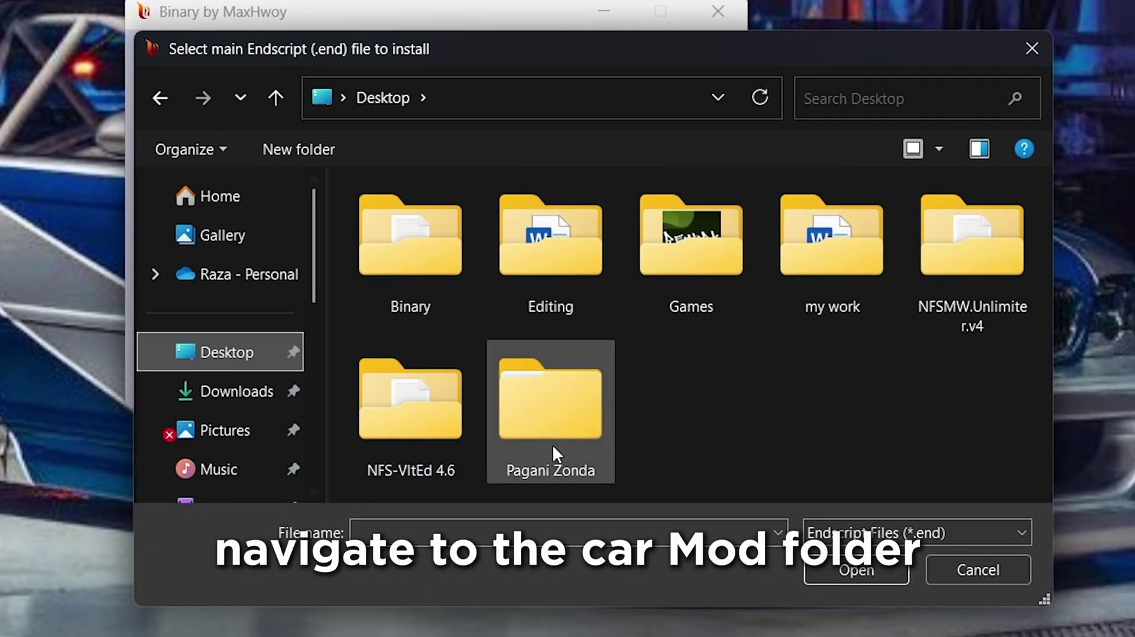
pyautogui.doubleClick(568, 430)
pyautogui.doubleClick(462, 227)
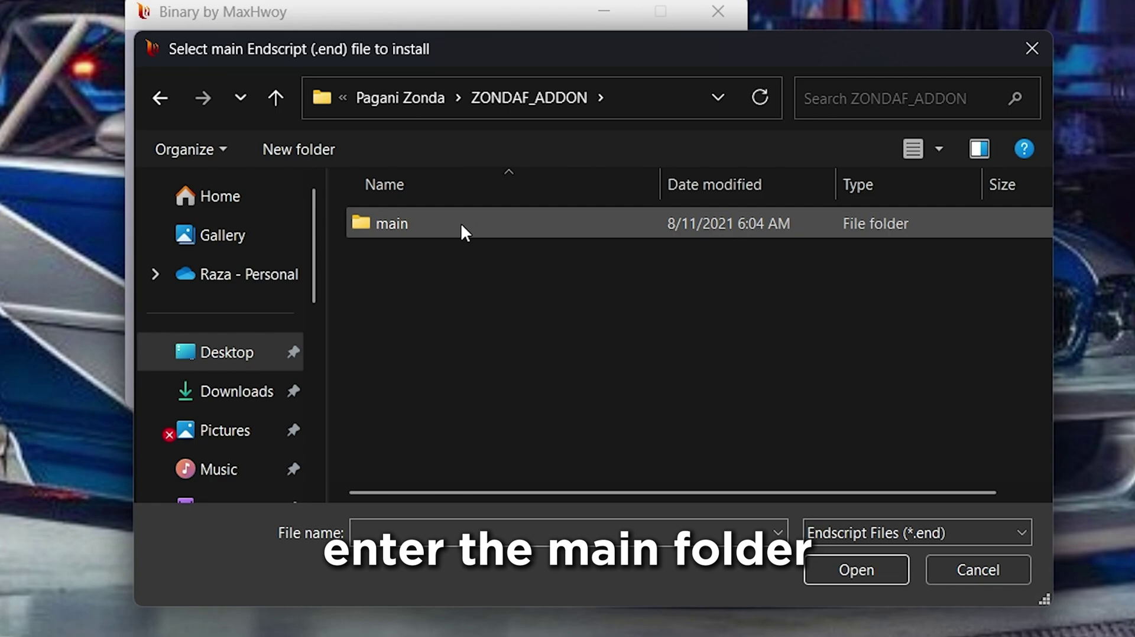
pyautogui.doubleClick(462, 225)
pyautogui.click(484, 266)
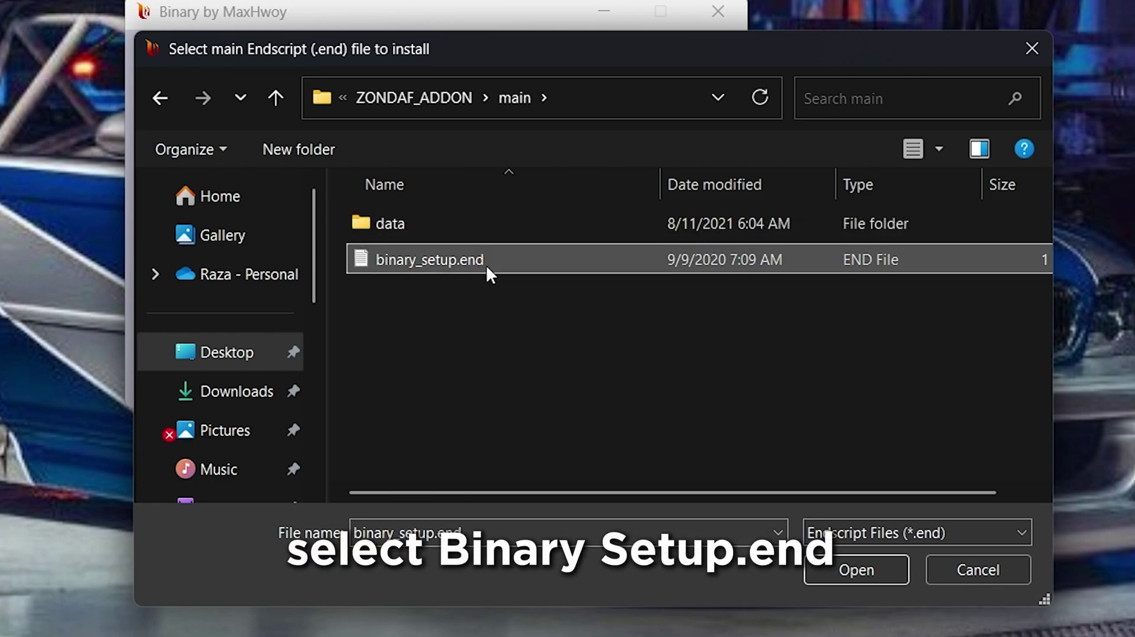
pyautogui.click(851, 563)
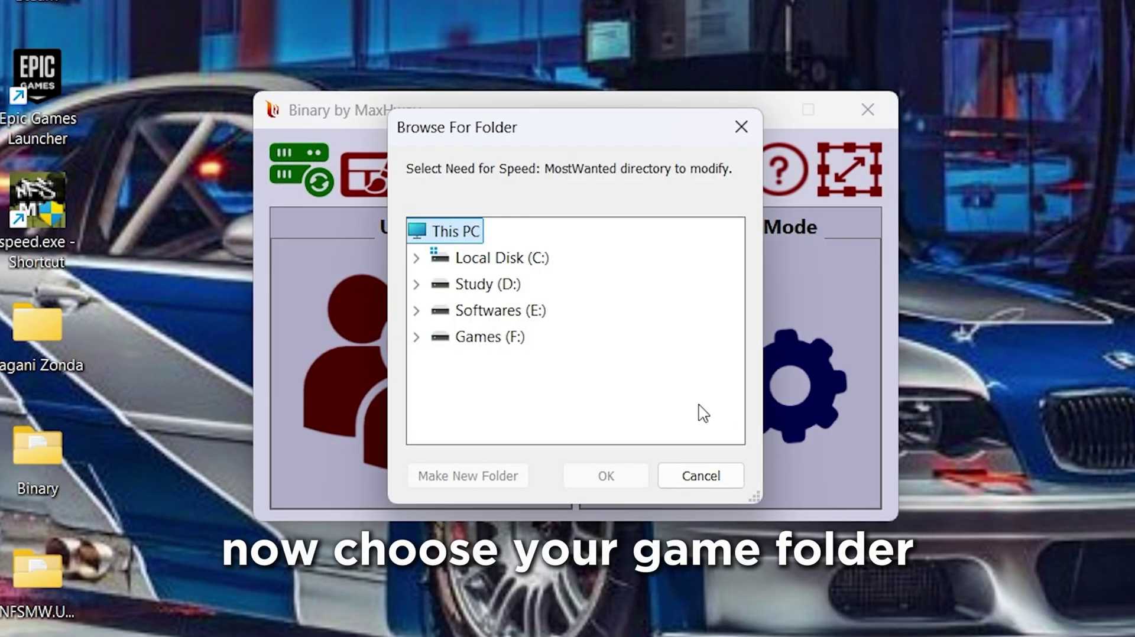
# Set E:\Games Backup\NFS Most Wanted as the game folder
pyautogui.doubleClick(480, 311)
pyautogui.doubleClick(535, 259)
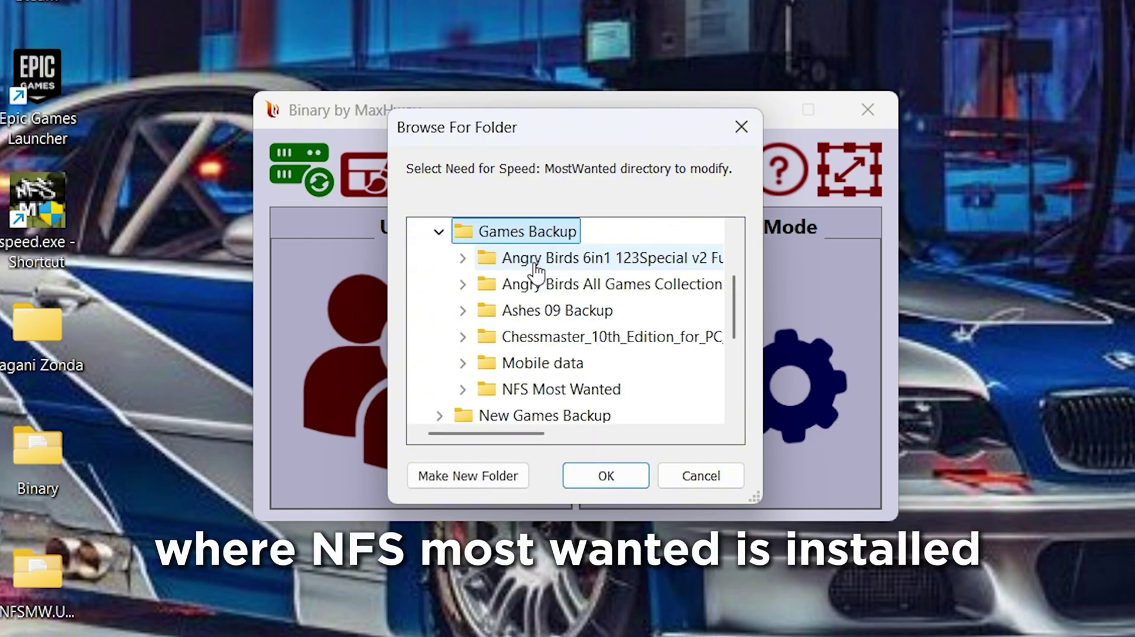
pyautogui.doubleClick(563, 389)
pyautogui.click(607, 482)
# Install the script, save the modified files, and decline launching the game
pyautogui.click(536, 331)
pyautogui.click(580, 364)
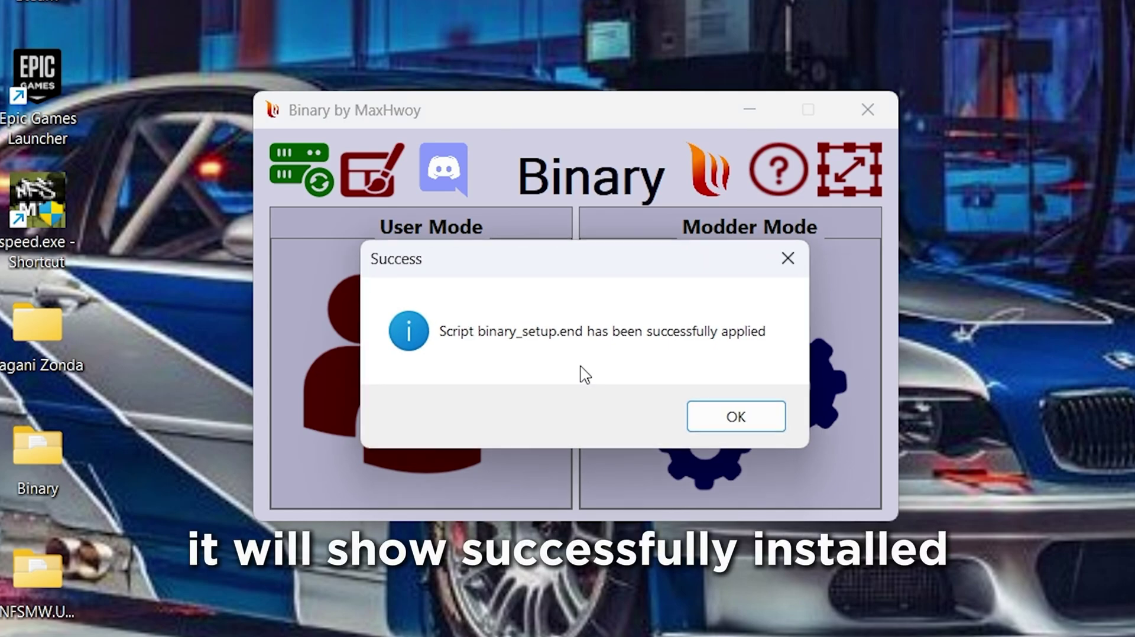
pyautogui.click(731, 420)
pyautogui.click(562, 422)
pyautogui.click(691, 421)
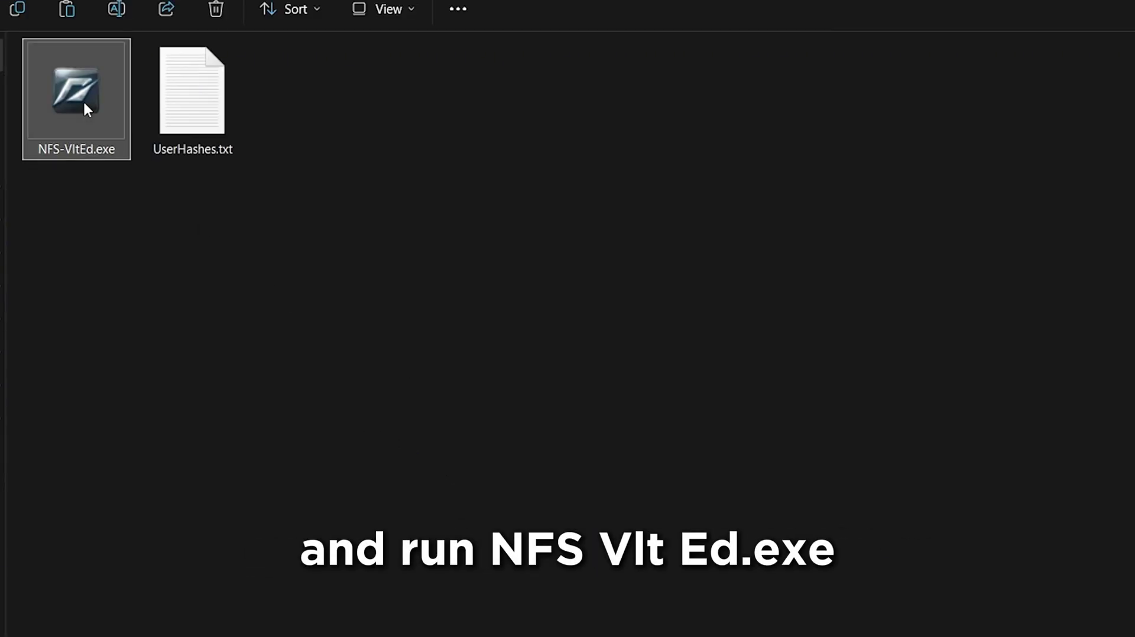
# Launch NFS-VltEd and load the E:\Games Backup\NFS Most Wanted game folder
pyautogui.doubleClick(82, 102)
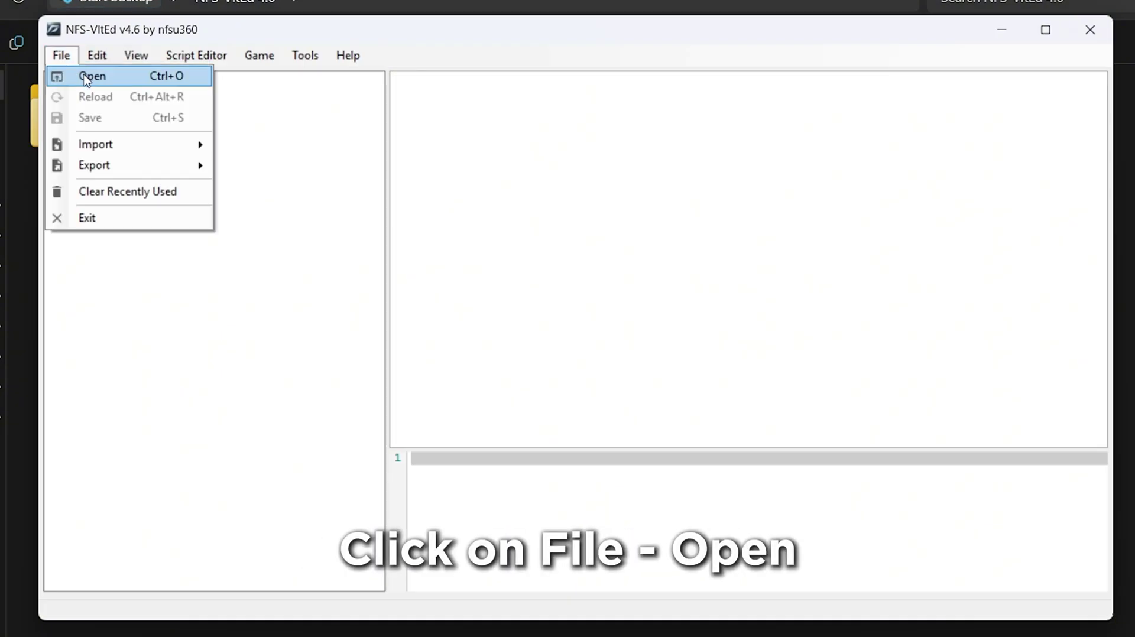
pyautogui.click(86, 77)
pyautogui.doubleClick(501, 468)
pyautogui.doubleClick(514, 332)
pyautogui.doubleClick(519, 355)
pyautogui.doubleClick(520, 446)
pyautogui.click(649, 509)
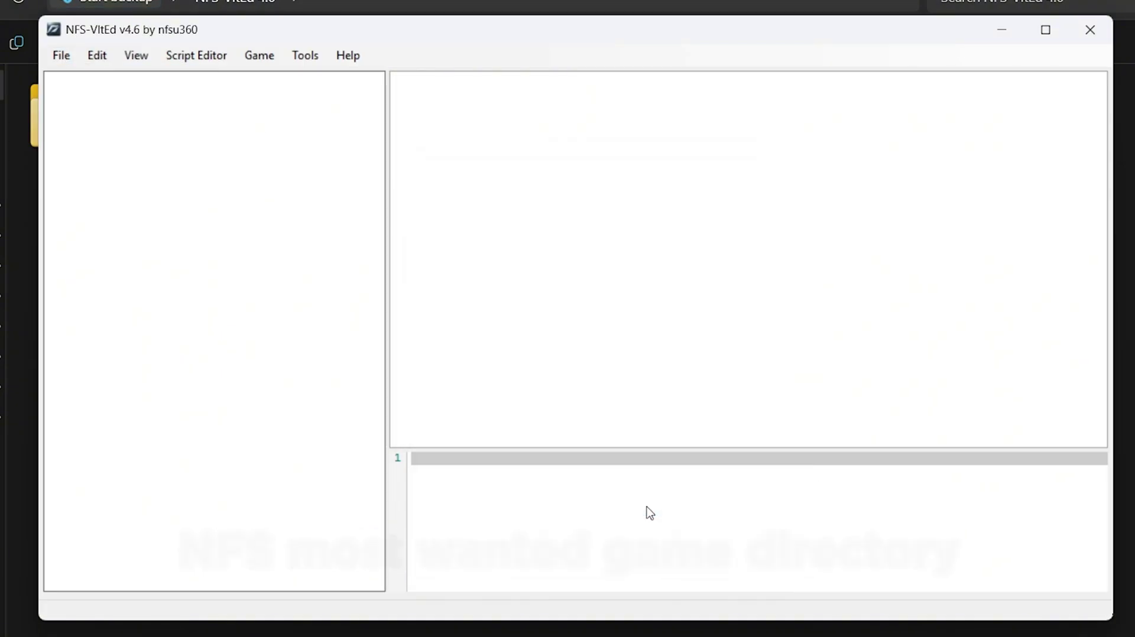
pyautogui.click(62, 57)
# Import a ModScript, browsing to Pagani Zonda\ZONDAF_ADDON\main
pyautogui.moveTo(160, 145)
pyautogui.click(341, 145)
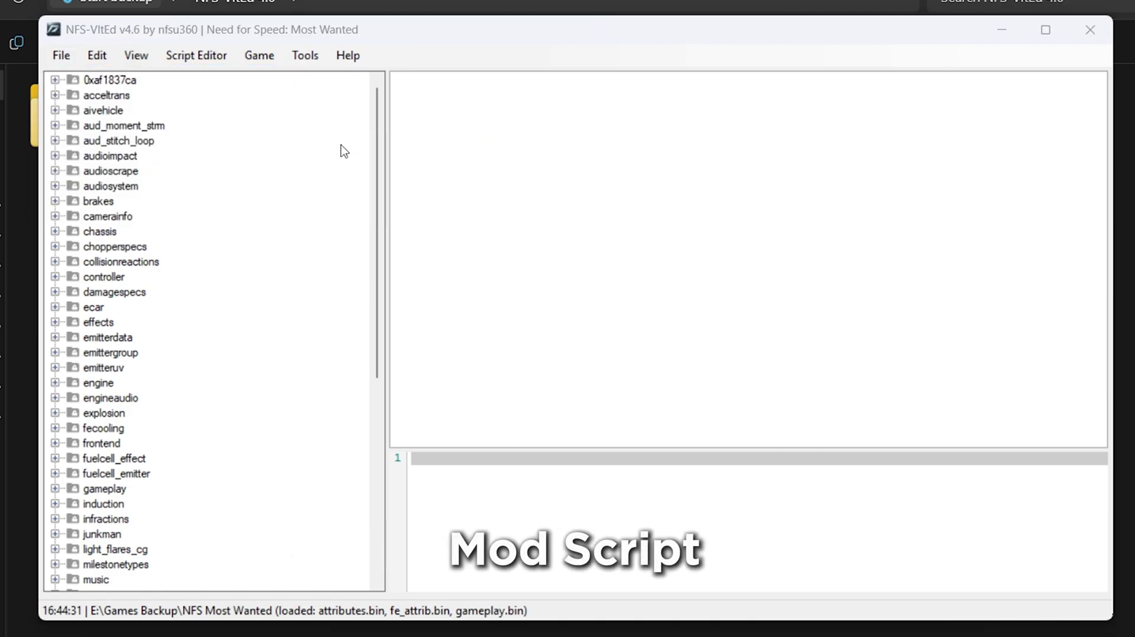
pyautogui.scroll(-5, 452, 240)
pyautogui.doubleClick(572, 346)
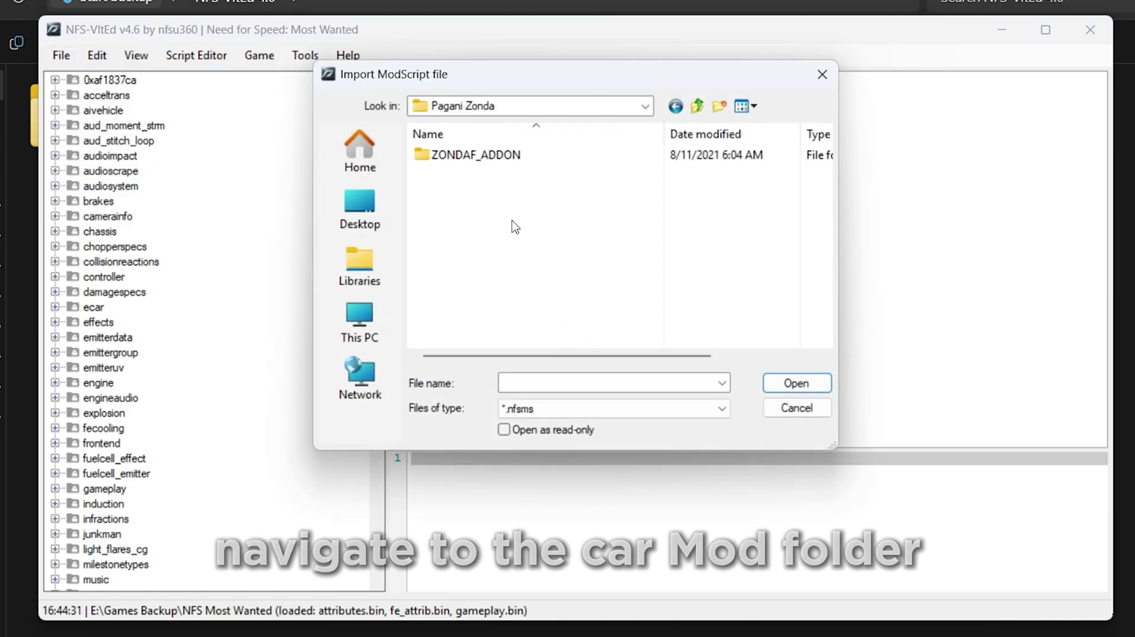
pyautogui.click(504, 154)
pyautogui.doubleClick(503, 156)
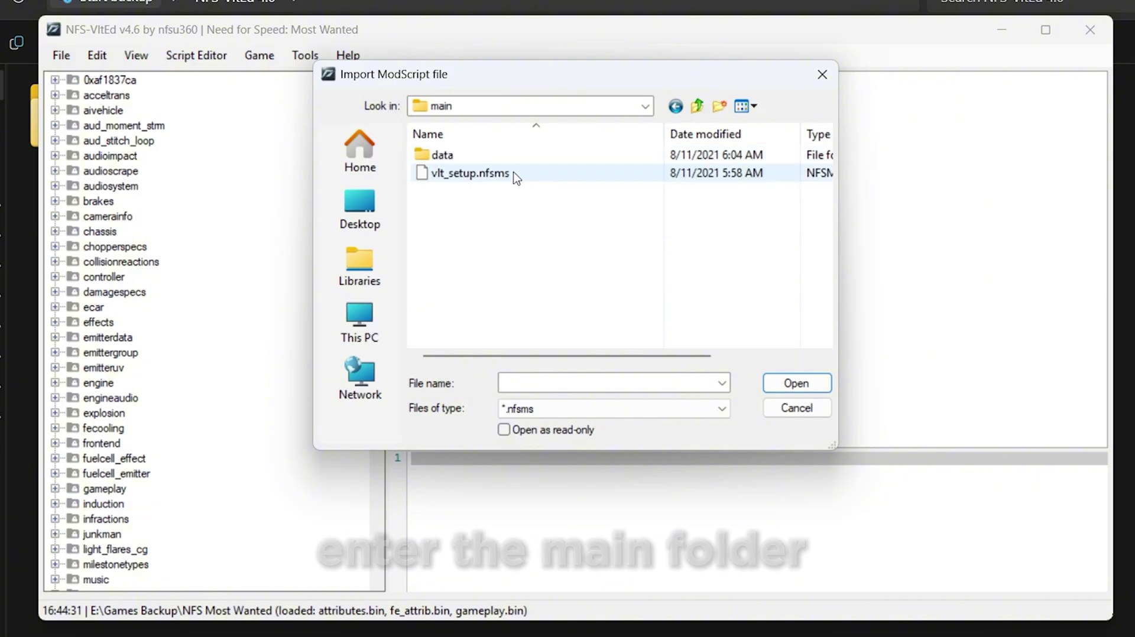
# Install the vlt_setup.nfsms VLT data and save the game data
pyautogui.click(792, 383)
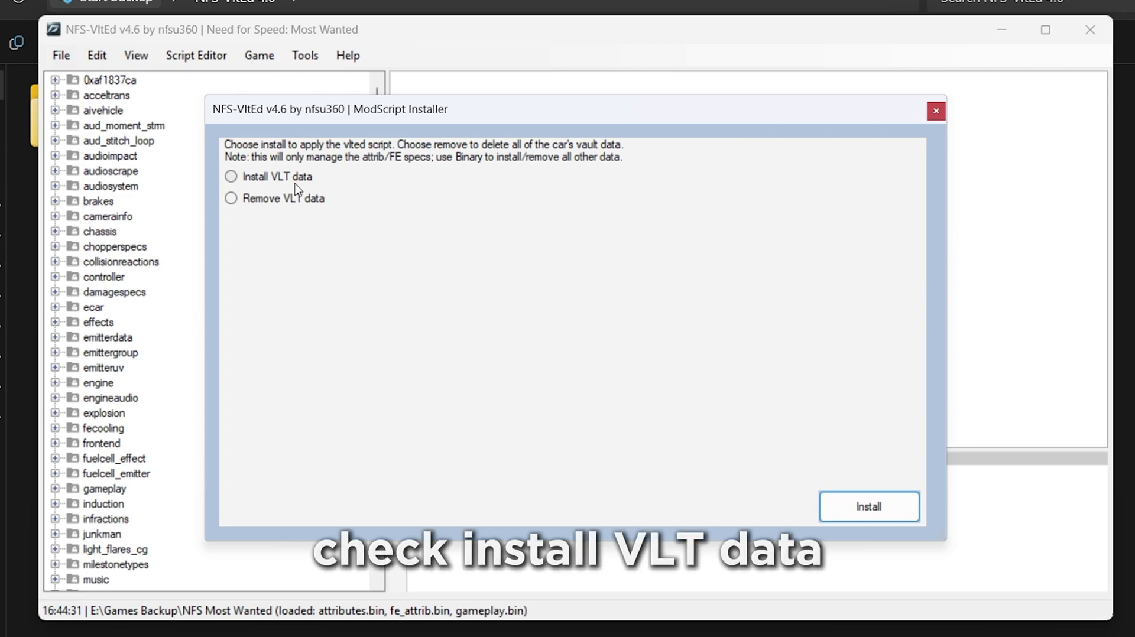
pyautogui.click(869, 507)
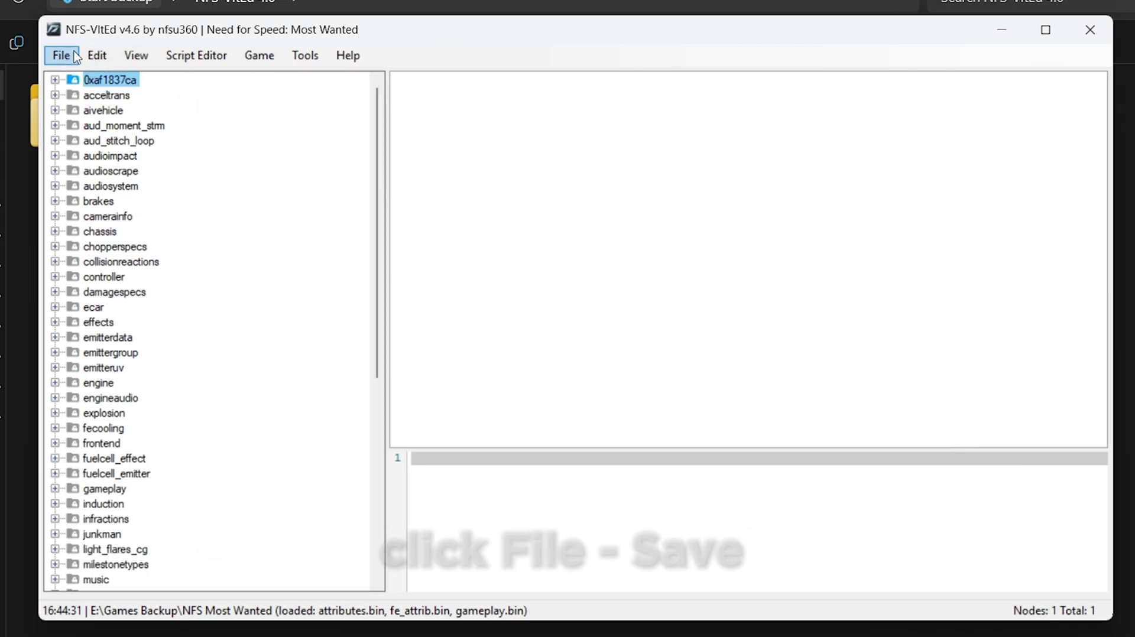
pyautogui.click(118, 120)
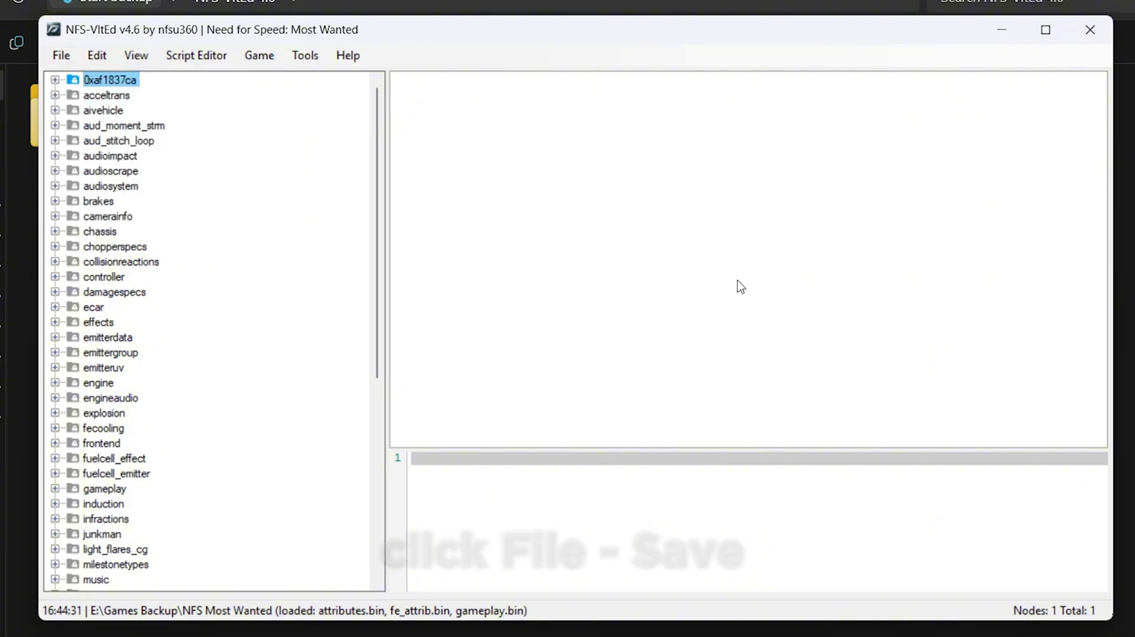